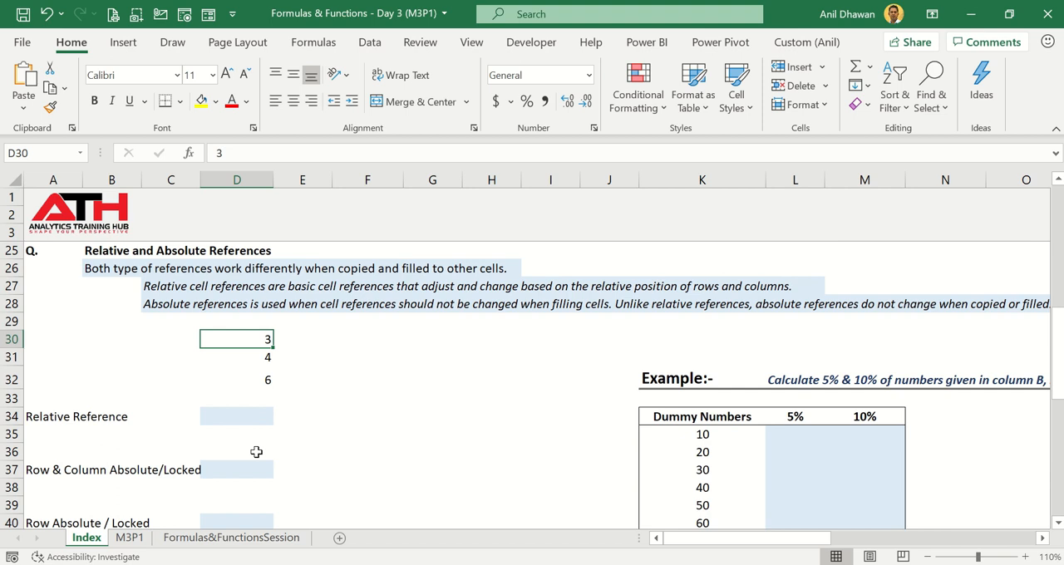
- Enter the relative-reference formula =SUM(D30:D32) in cell D34
{"action": "left_click", "coordinate": [232, 420]}
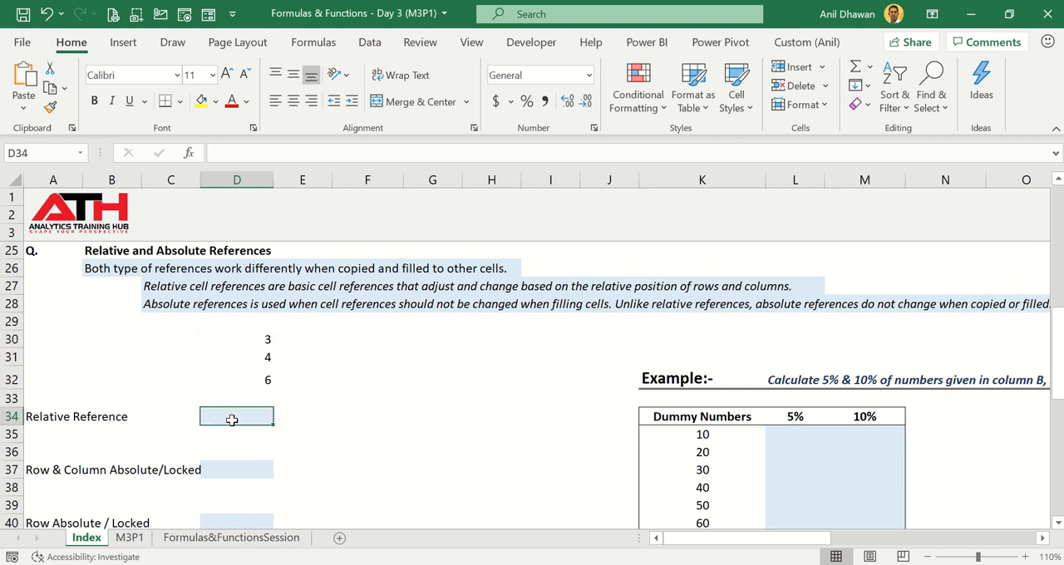
{"action": "type", "text": "=s"}
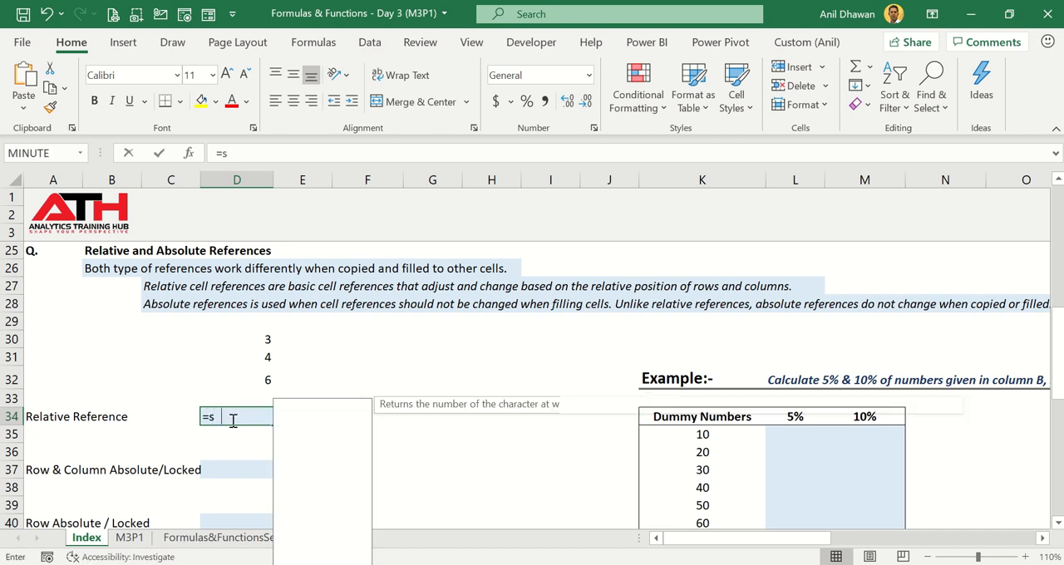
{"action": "type", "text": "um("}
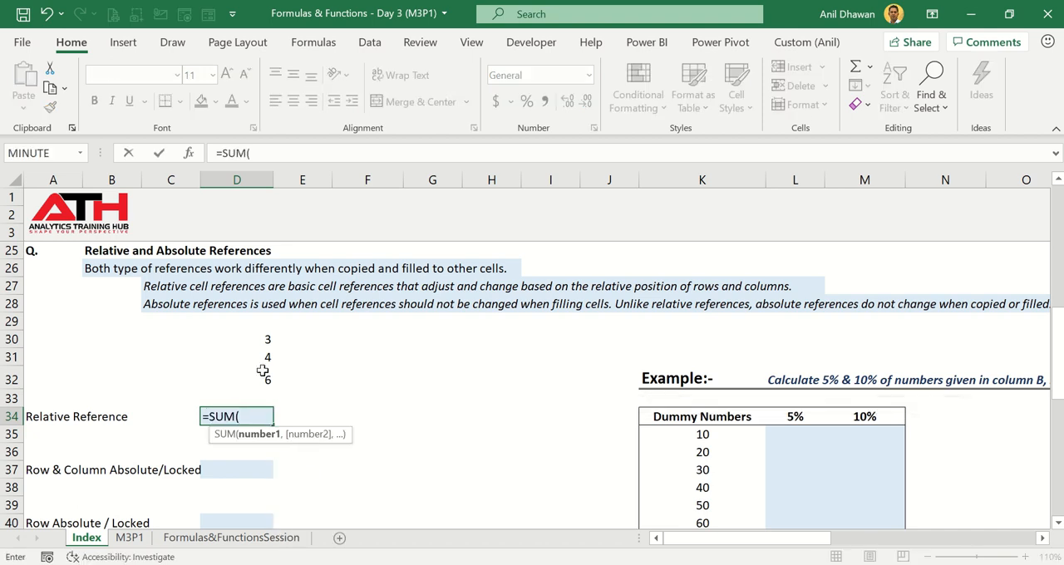
{"action": "left_click_drag", "start_coordinate": [257, 342], "coordinate": [249, 384]}
{"action": "type", "text": ")"}
{"action": "key", "text": "Return"}
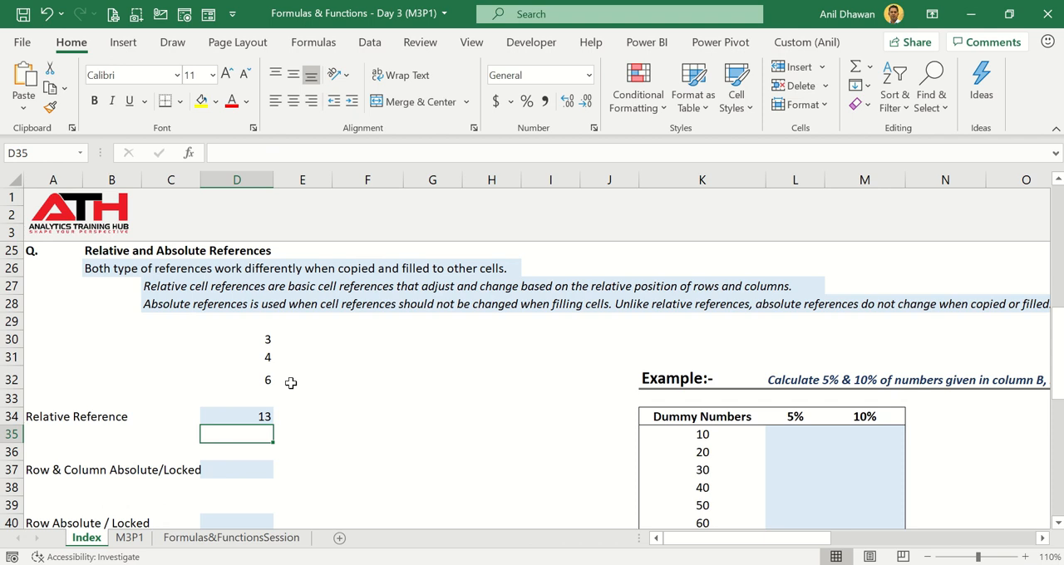
- Copy the formula from D34 into F32 and inspect which cells the pasted formula references
{"action": "left_click", "coordinate": [253, 414]}
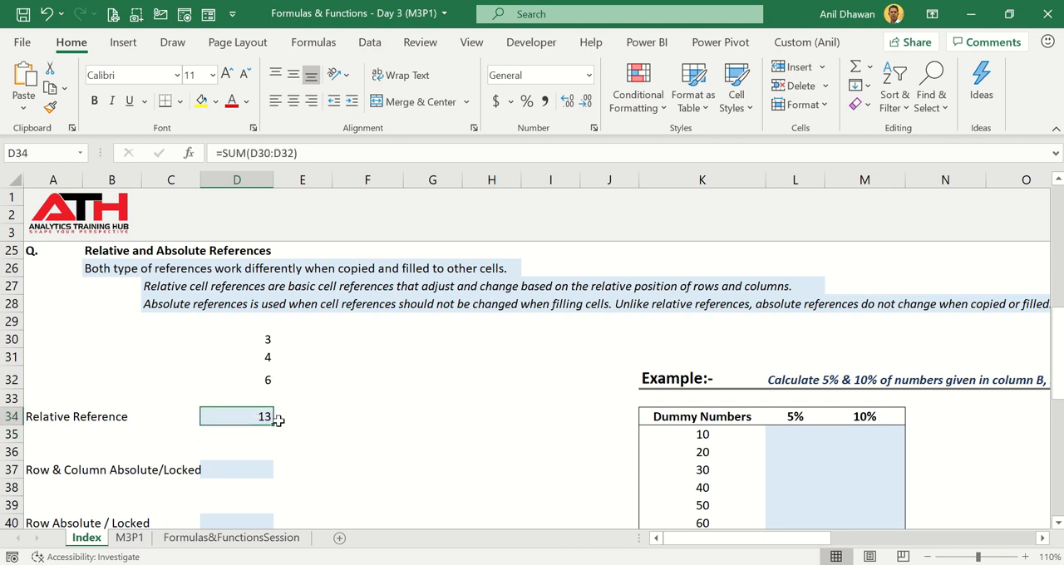
{"action": "key", "text": "ctrl+c"}
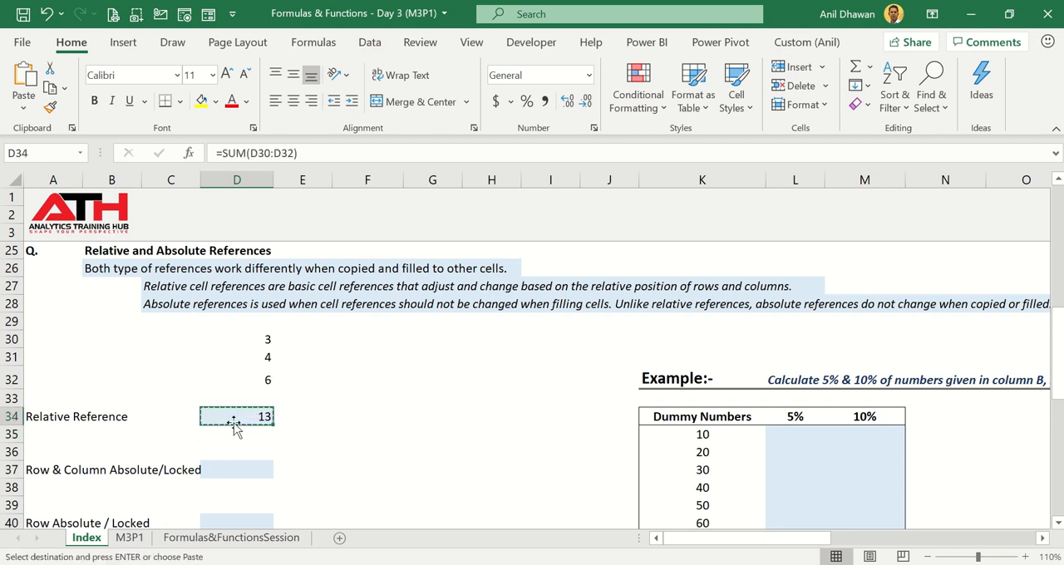
{"action": "key", "text": "Right"}
{"action": "key", "text": "Right"}
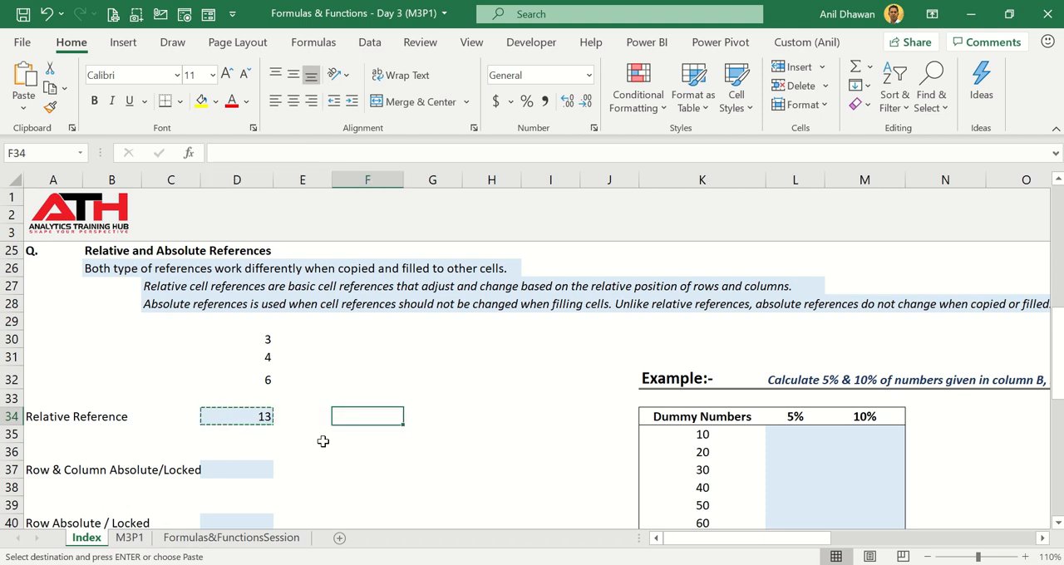
{"action": "key", "text": "Up"}
{"action": "key", "text": "Up"}
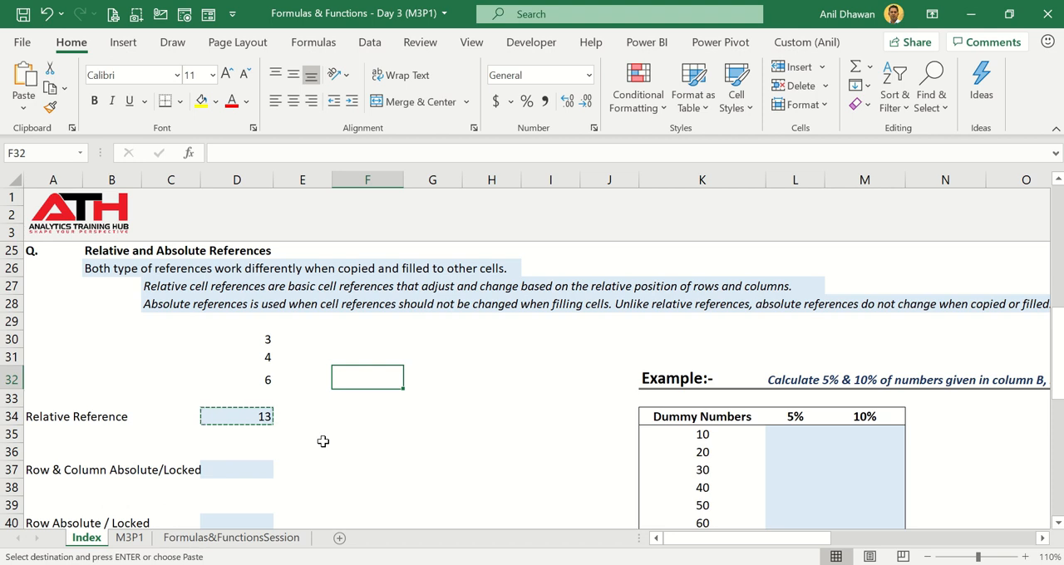
{"action": "key", "text": "ctrl+v"}
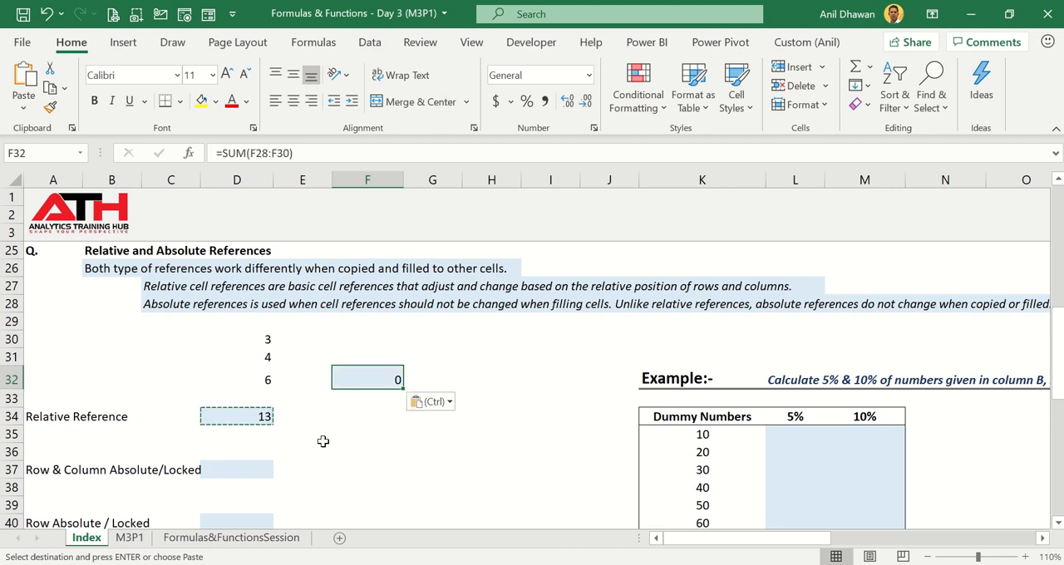
{"action": "key", "text": "F2"}
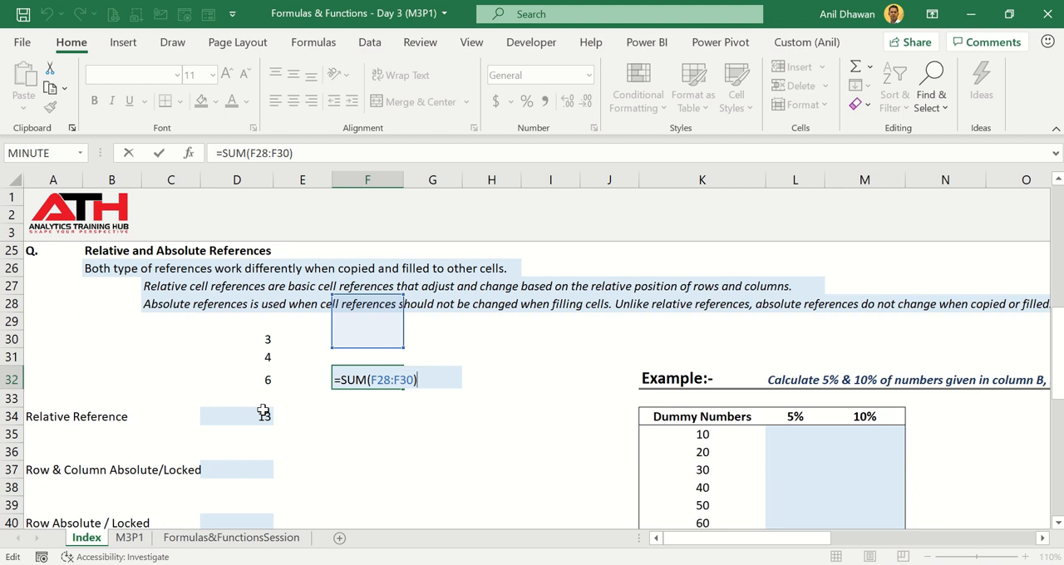
{"action": "key", "text": "ctrl+Return"}
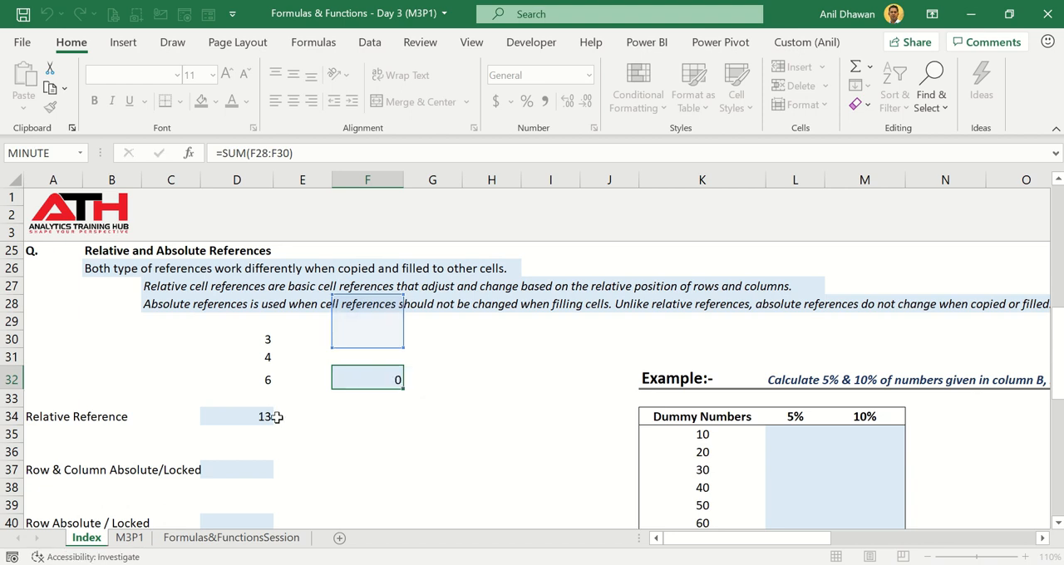
{"action": "key", "text": "Return"}
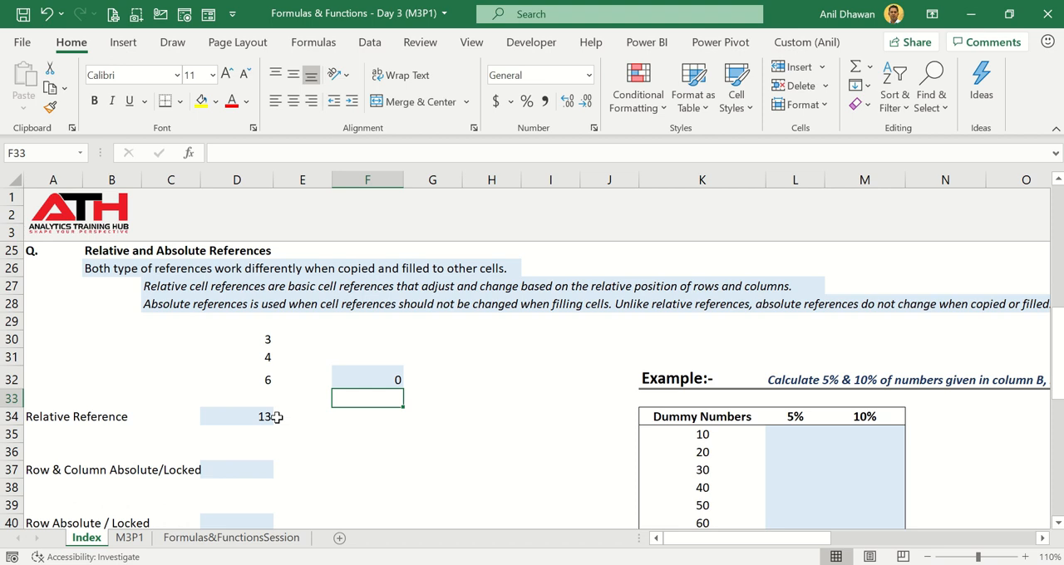
- Enter =SUM($D$30:$D$32) in cell D37, with both row and column locked
{"action": "left_click", "coordinate": [243, 471]}
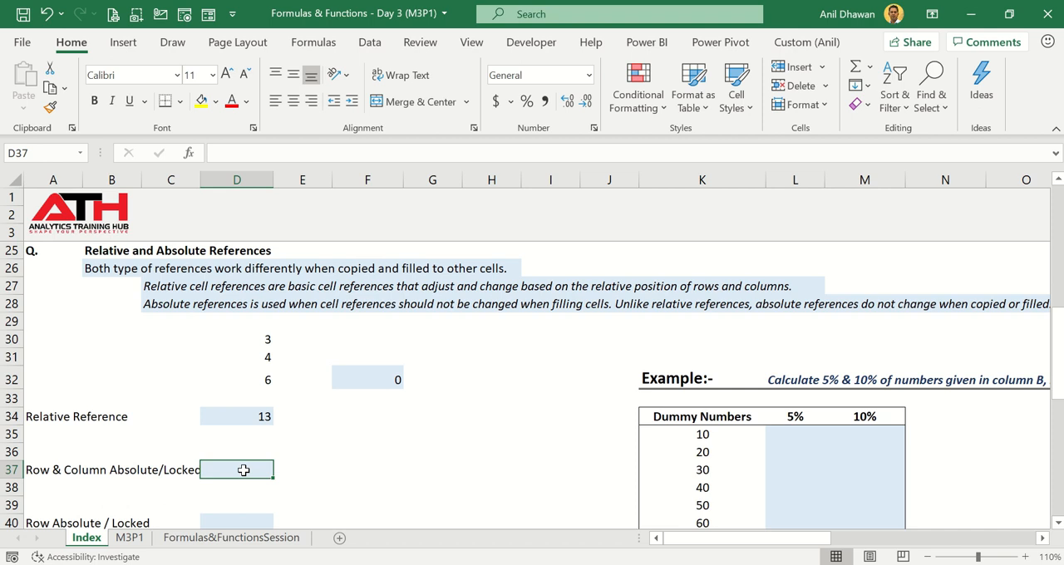
{"action": "type", "text": "=sum"}
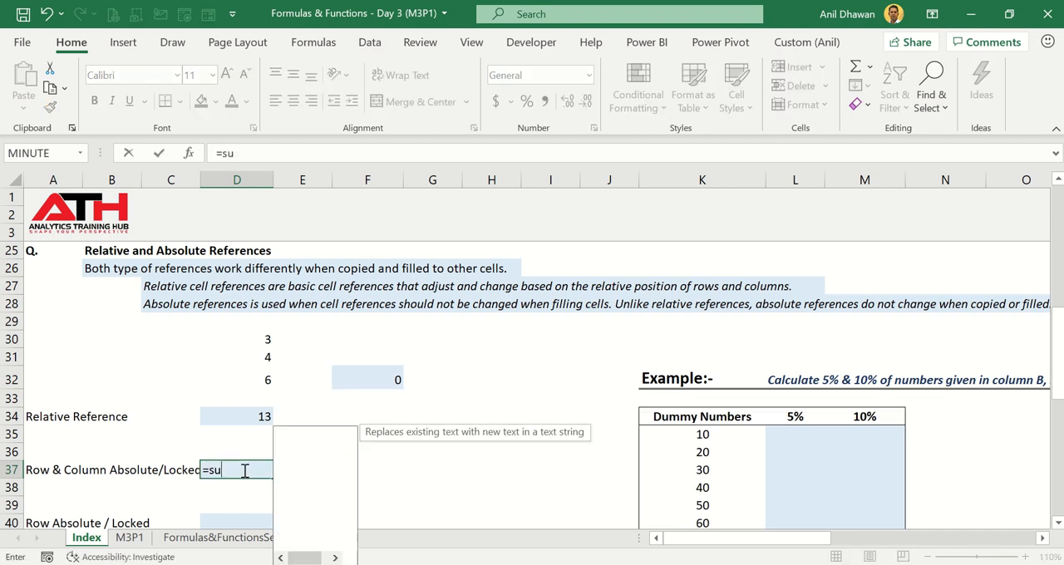
{"action": "key", "text": "Tab"}
{"action": "left_click_drag", "start_coordinate": [265, 340], "coordinate": [258, 380]}
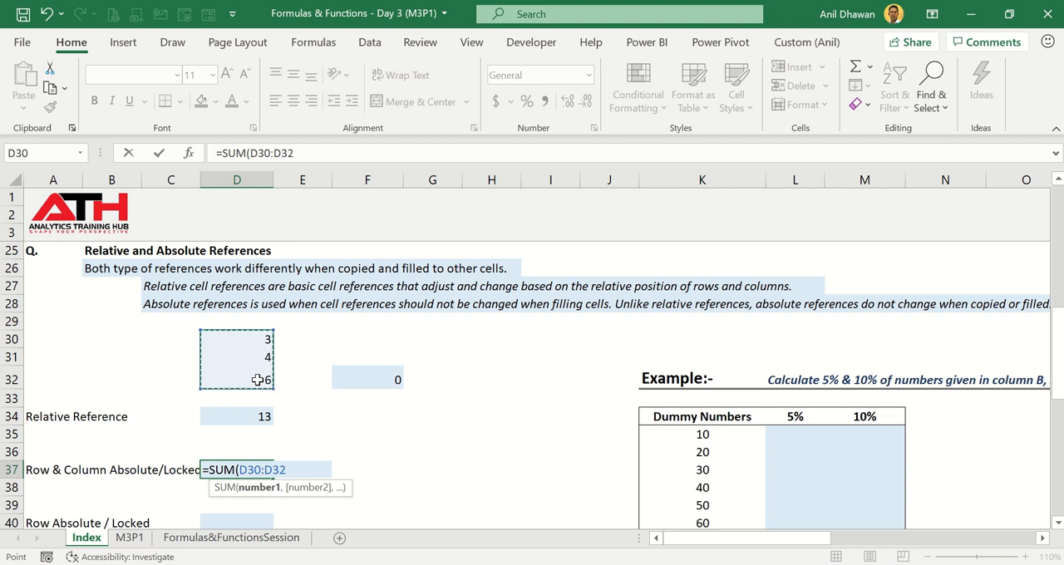
{"action": "key", "text": "F4"}
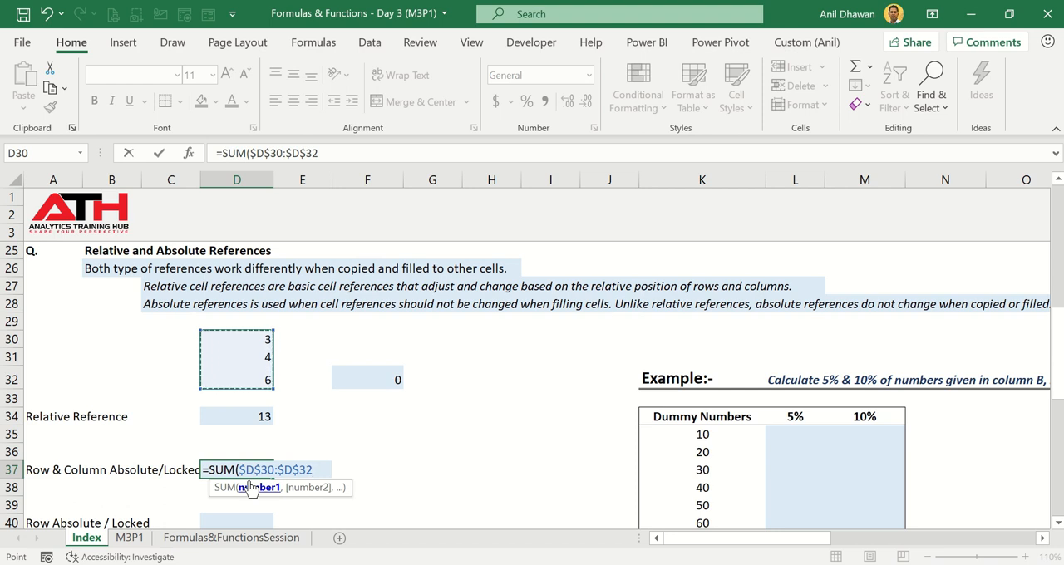
{"action": "key", "text": "ctrl+Return"}
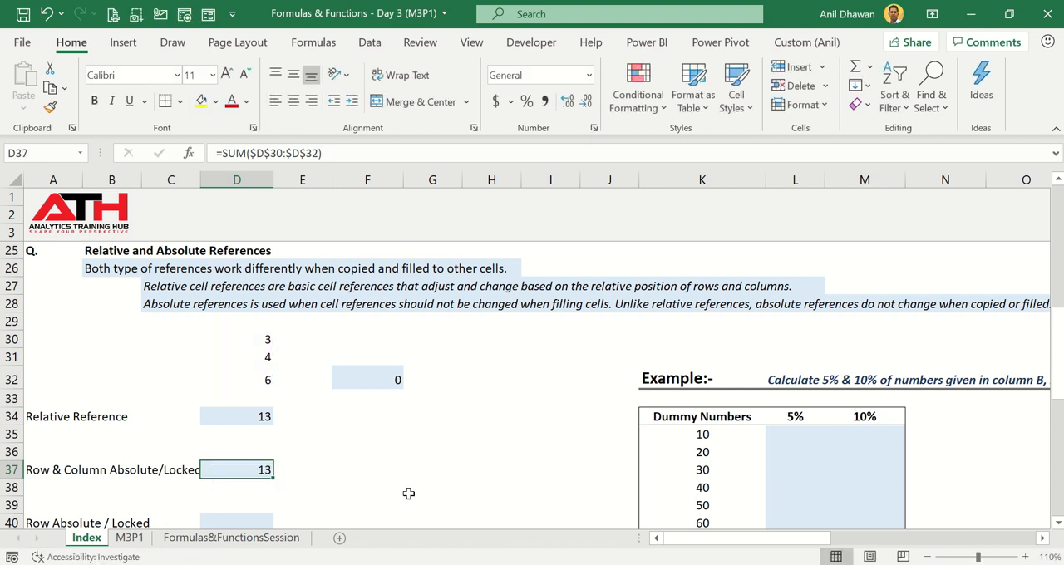
- Copy the fully locked formula from D37 into I36 and inspect the range it references
{"action": "key", "text": "ctrl+c"}
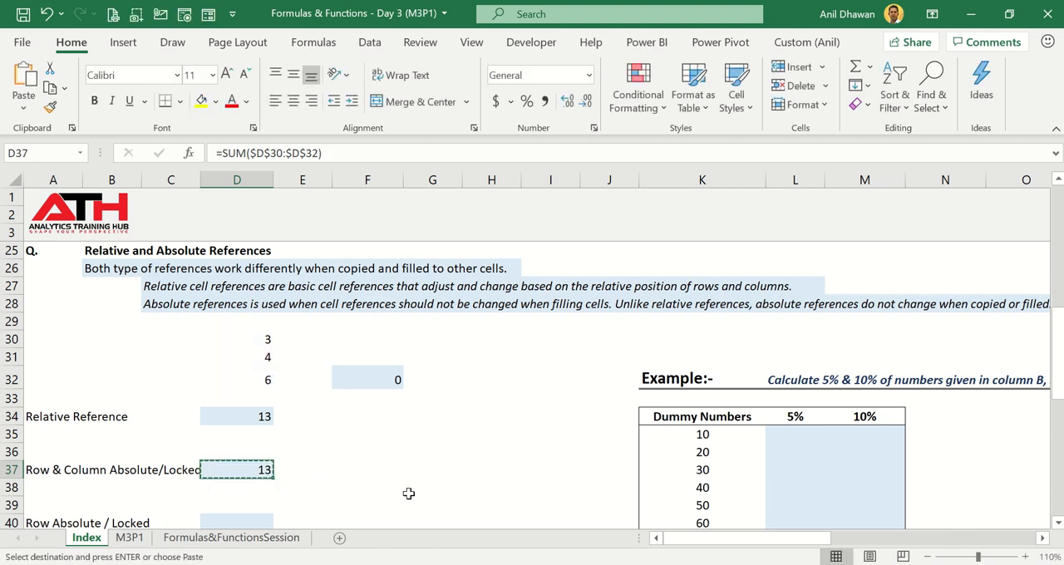
{"action": "key", "text": "Right"}
{"action": "key", "text": "Right"}
{"action": "key", "text": "Up"}
{"action": "key", "text": "Right"}
{"action": "key", "text": "Right"}
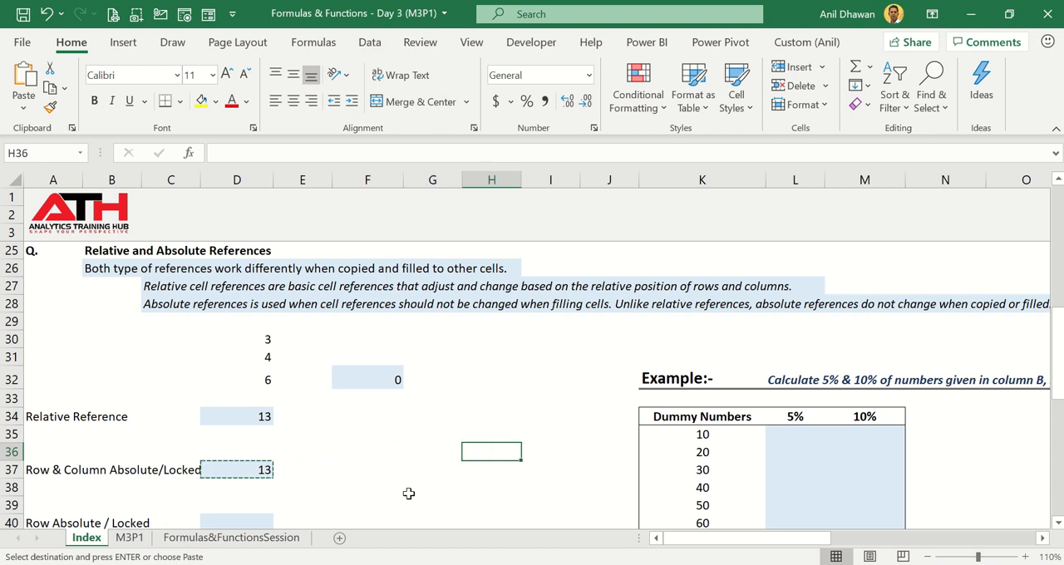
{"action": "key", "text": "Right"}
{"action": "key", "text": "ctrl+v"}
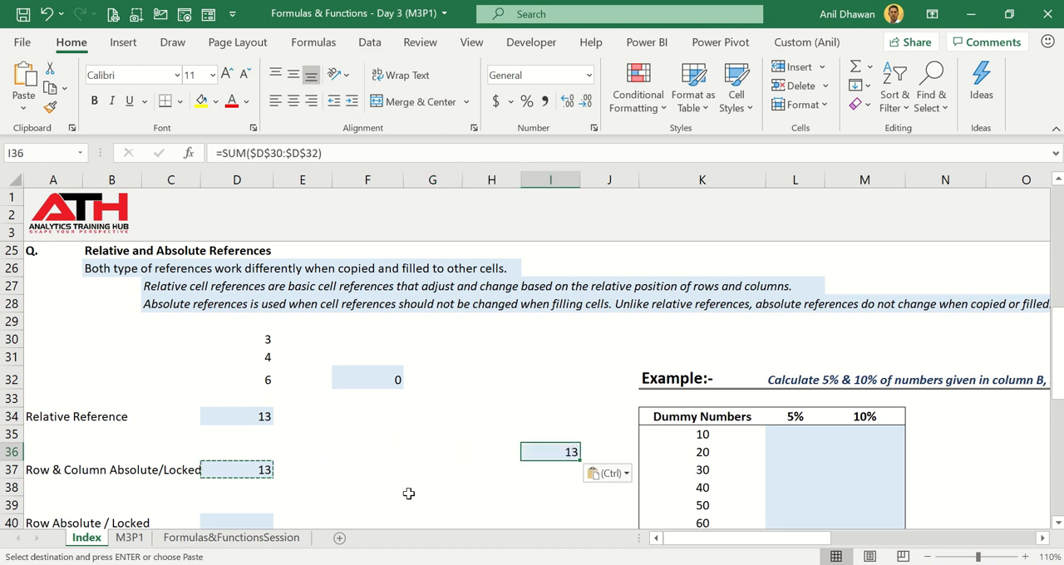
{"action": "key", "text": "F2"}
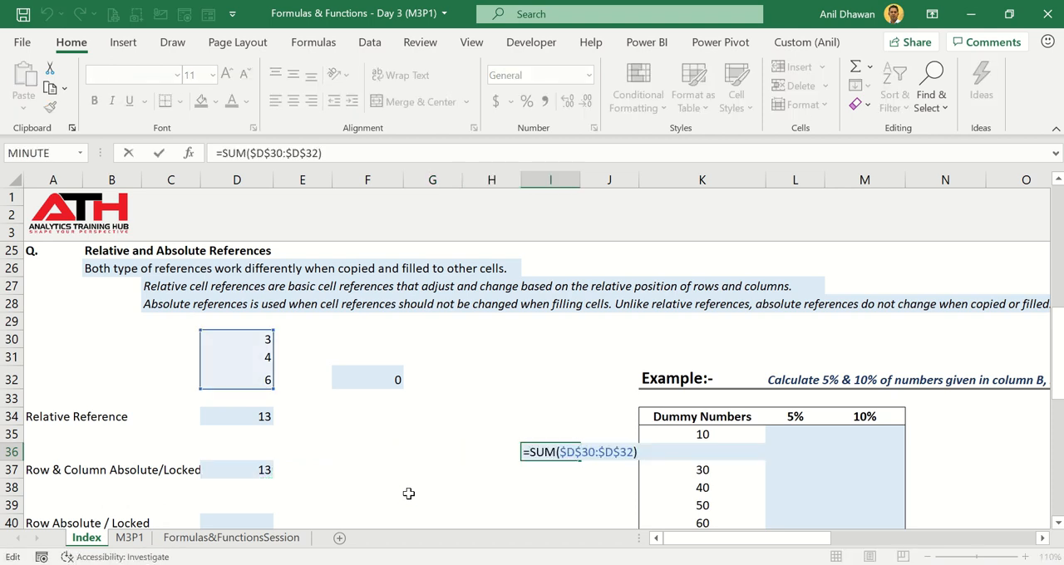
{"action": "left_click", "coordinate": [236, 487]}
- Enter =SUM(D$30:D$32) in cell D40, with only the rows locked
{"action": "scroll", "coordinate": [234, 478], "scroll_direction": "down", "scroll_amount": 1}
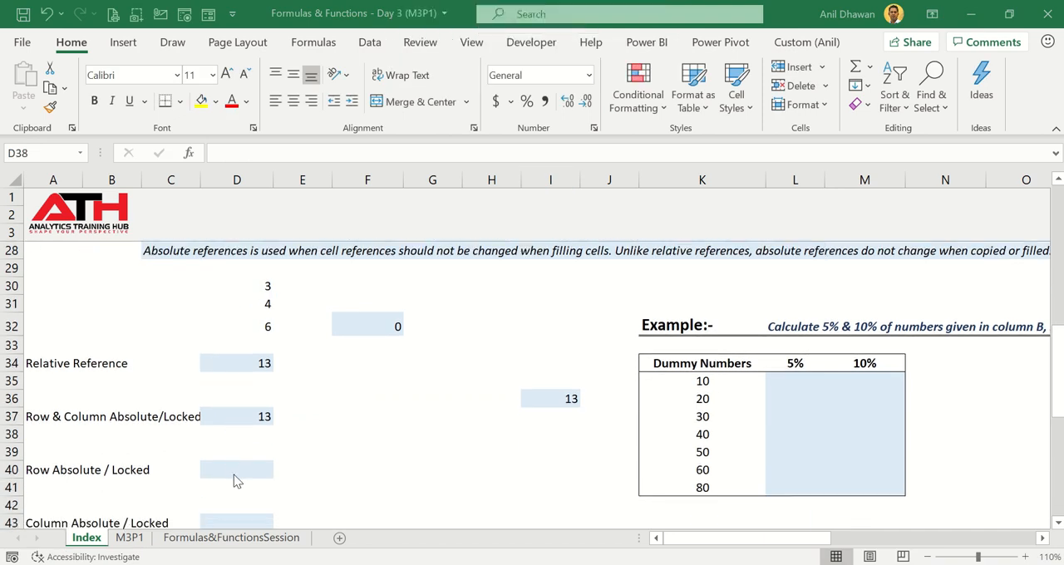
{"action": "left_click", "coordinate": [237, 472]}
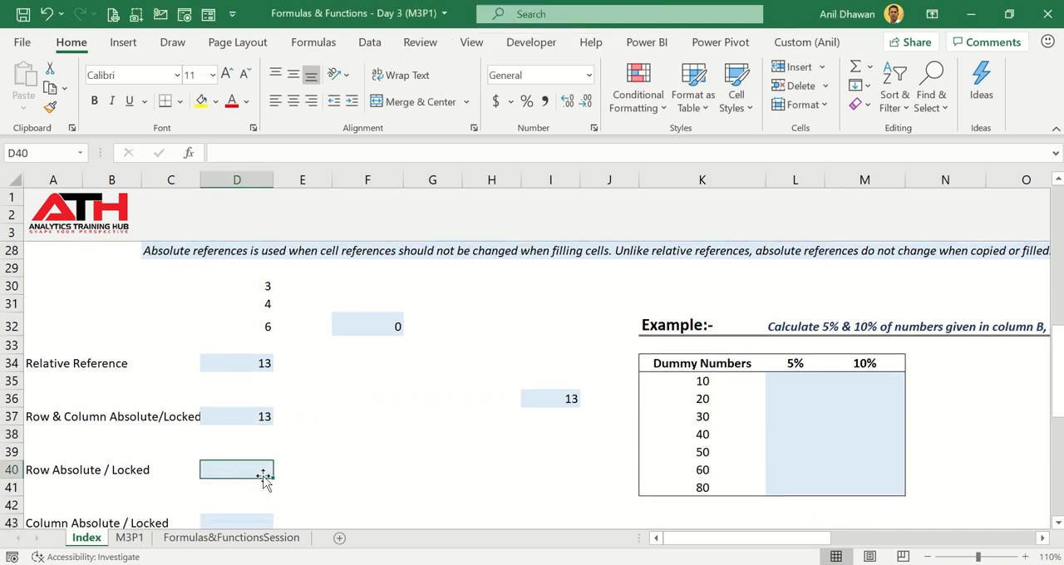
{"action": "type", "text": "=sum"}
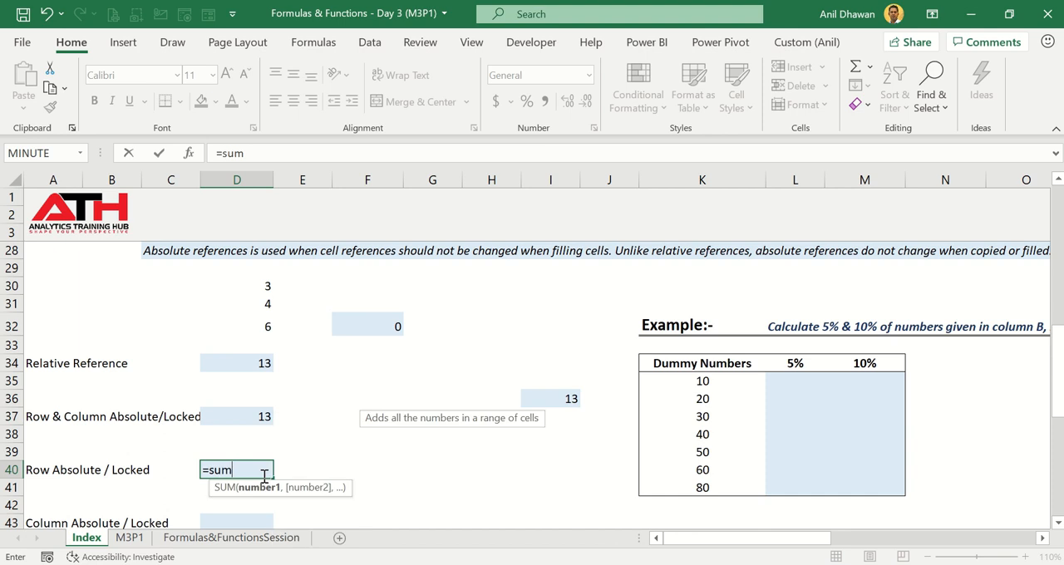
{"action": "key", "text": "Tab"}
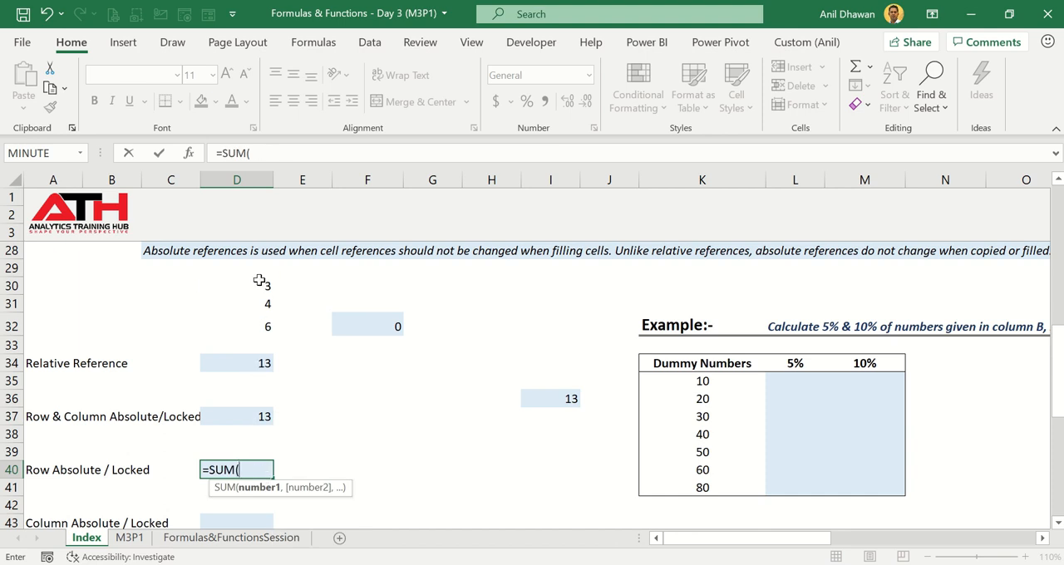
{"action": "left_click_drag", "start_coordinate": [257, 280], "coordinate": [254, 327]}
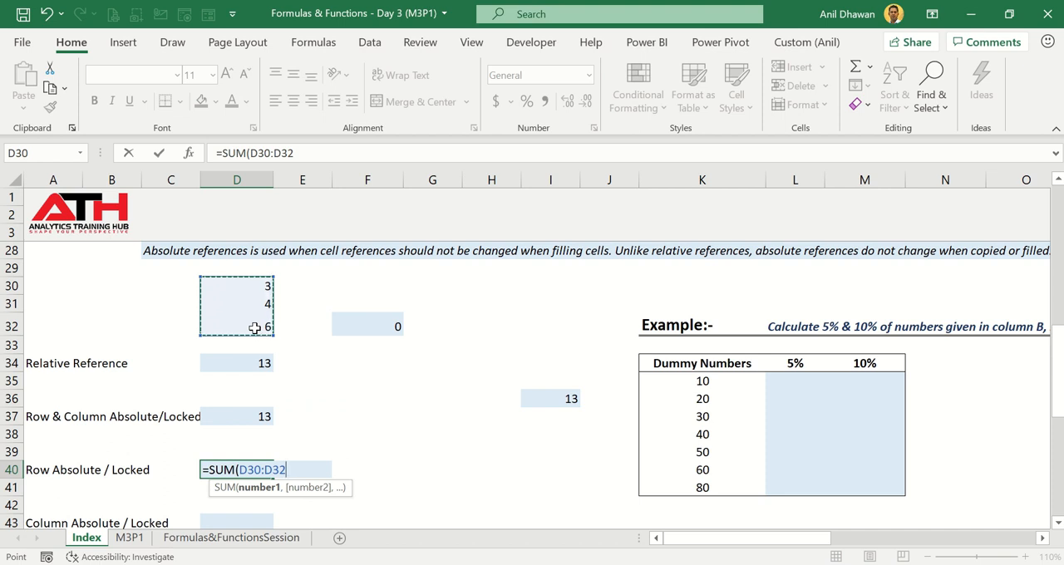
{"action": "key", "text": "F4"}
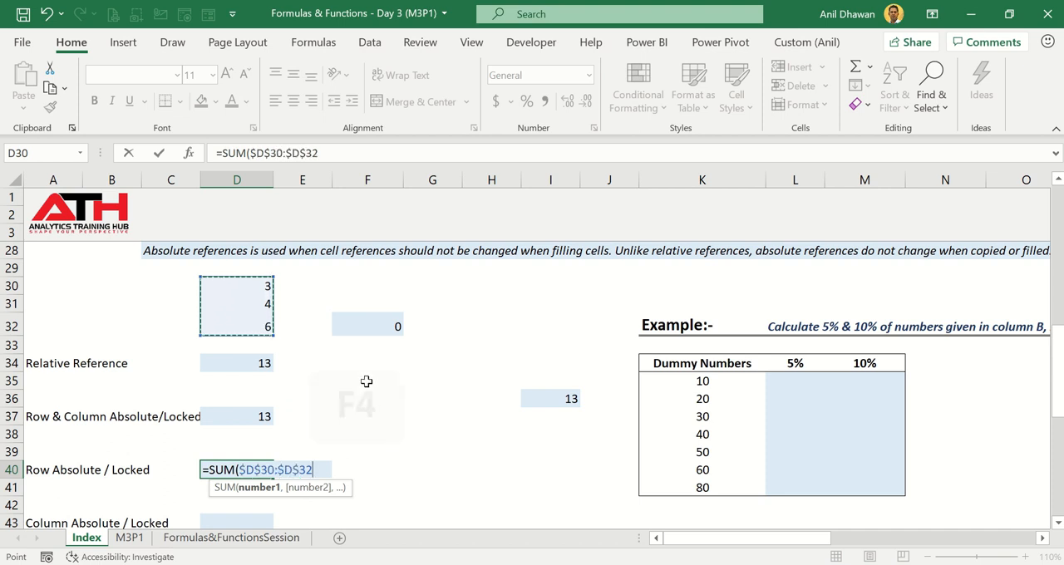
{"action": "key", "text": "F4"}
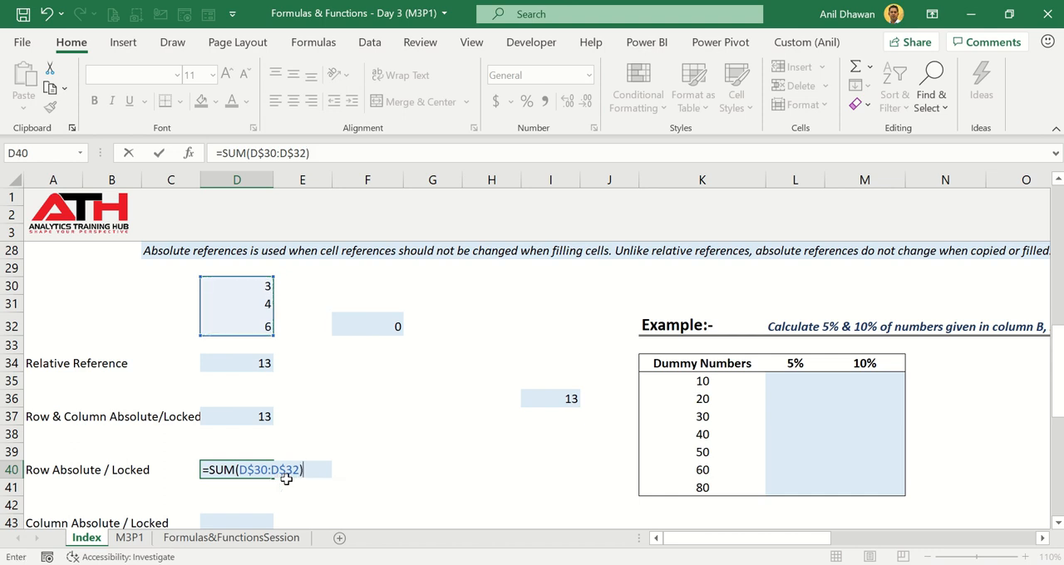
{"action": "key", "text": "ctrl+Return"}
- Copy the row-locked formula from D40 up into D39 and inspect its references
{"action": "key", "text": "ctrl+c"}
{"action": "key", "text": "Up"}
{"action": "key", "text": "ctrl+v"}
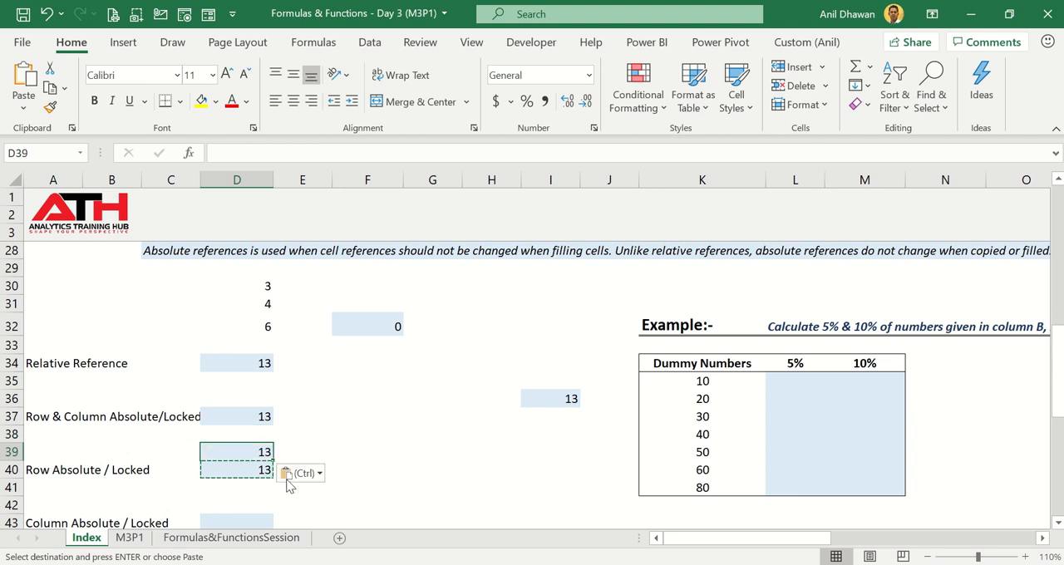
{"action": "key", "text": "F2"}
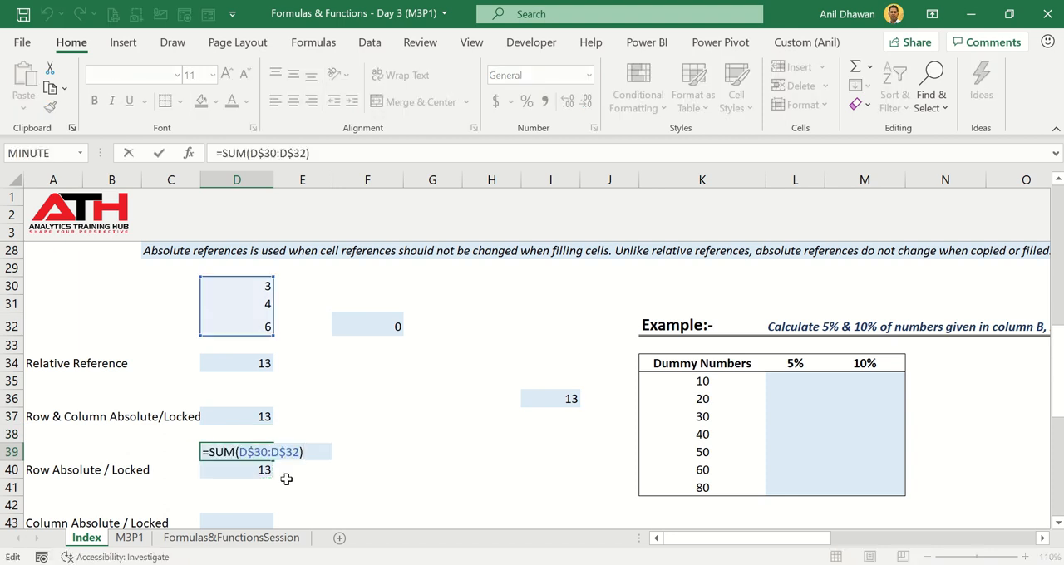
{"action": "key", "text": "Return"}
- Copy the row-locked formula from D40 across to G40 and inspect its references
{"action": "key", "text": "ctrl+c"}
{"action": "key", "text": "Right"}
{"action": "key", "text": "Right"}
{"action": "key", "text": "ctrl+v"}
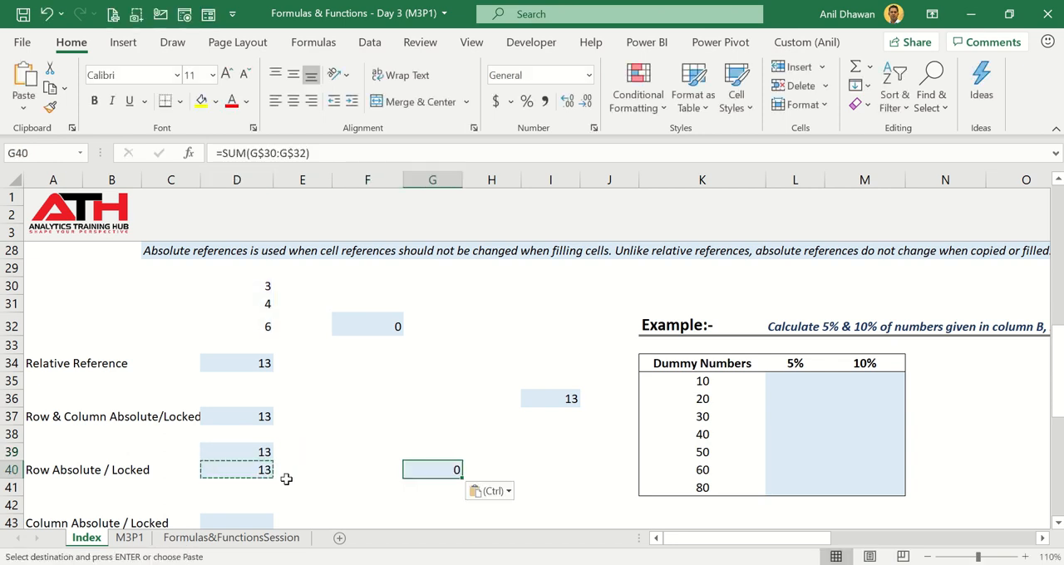
{"action": "key", "text": "F2"}
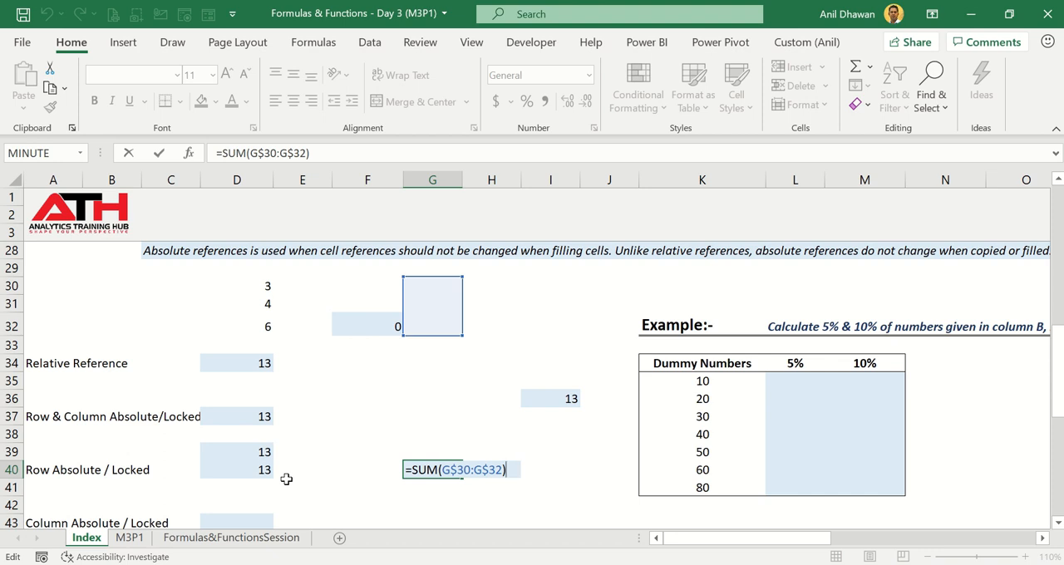
- Start a SUM formula in cell D43 for Column Absolute / Locked, with the range D30:D32 as its argument
{"action": "type", "text": "=SUM("}
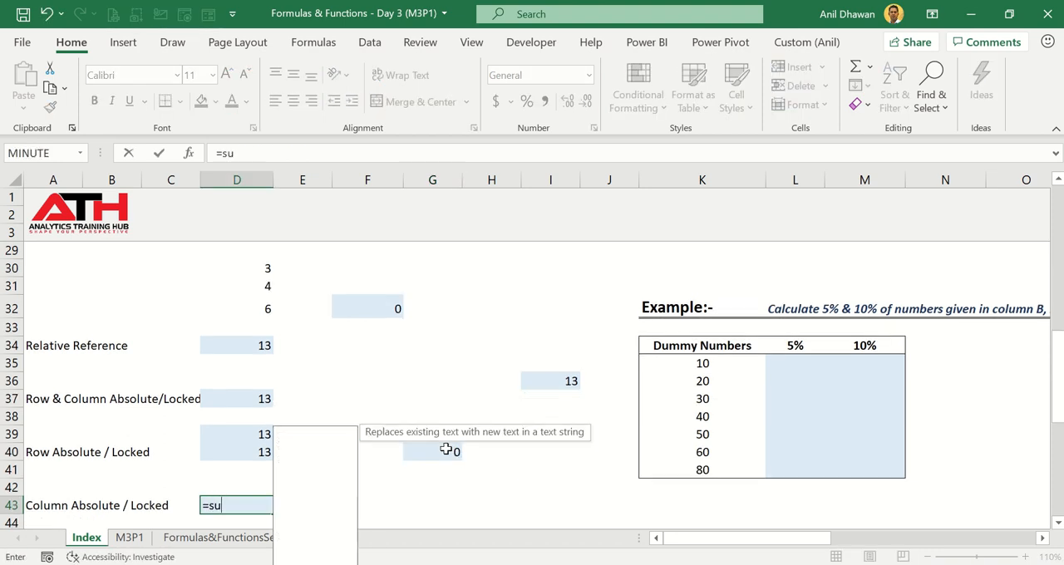
{"action": "key", "text": "Tab"}
{"action": "key", "text": "Up"}
{"action": "key", "text": "Up"}
{"action": "key", "text": "Up"}
{"action": "key", "text": "Up"}
{"action": "key", "text": "Up"}
{"action": "key", "text": "Up"}
{"action": "key", "text": "Up"}
{"action": "key", "text": "Up"}
{"action": "key", "text": "Up"}
{"action": "key", "text": "Up"}
{"action": "key", "text": "Up"}
{"action": "key", "text": "Up"}
{"action": "key", "text": "Up"}
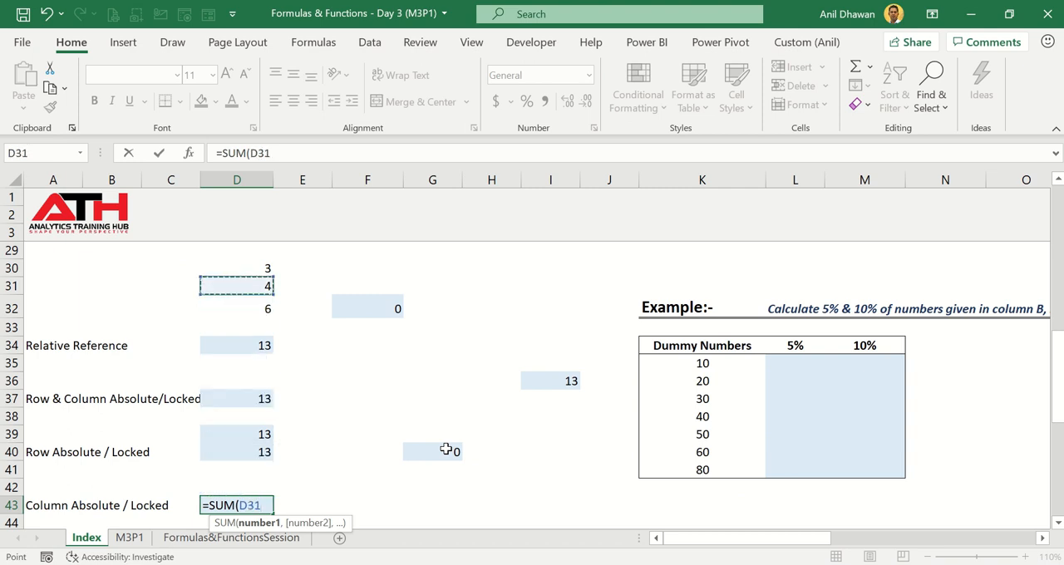
{"action": "key", "text": "shift+Down"}
{"action": "key", "text": "shift+Down"}
- Cycle the range in D43 through its reference types and enter the formula with only the columns locked, =SUM($D30:$D32)
{"action": "key", "text": "F4"}
{"action": "key", "text": "F4"}
{"action": "key", "text": "F4"}
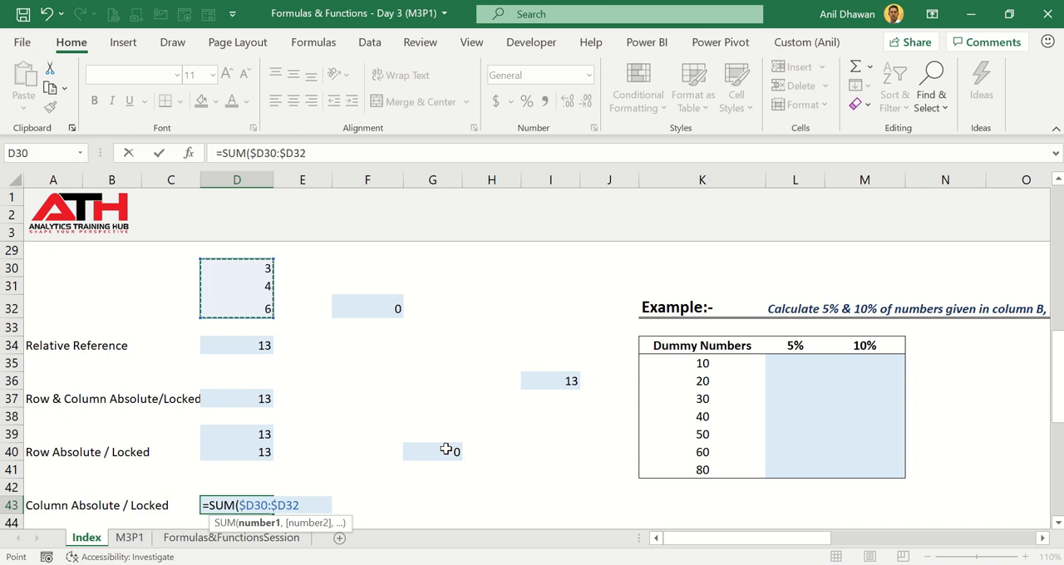
{"action": "key", "text": "F4"}
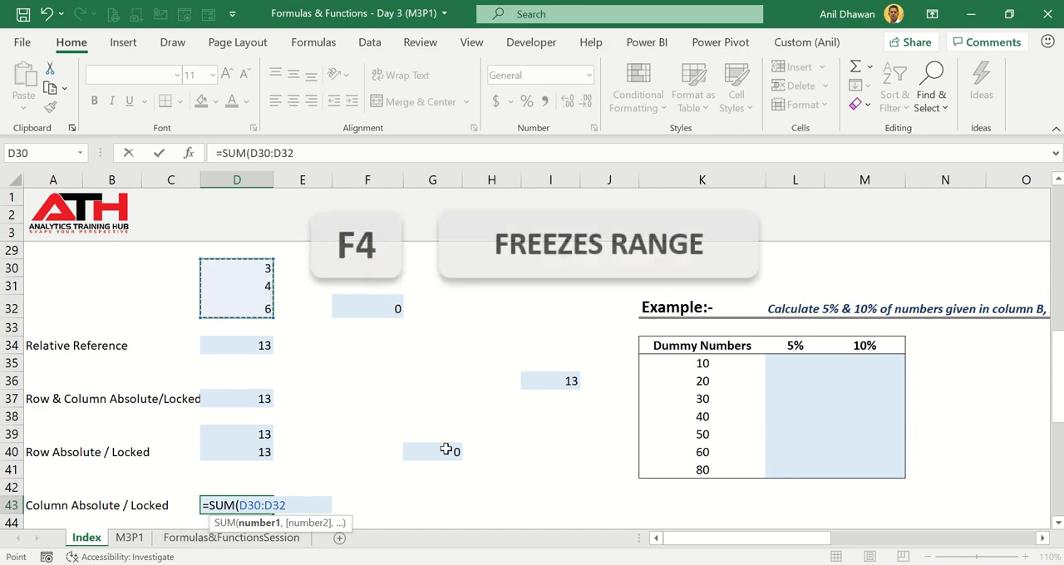
{"action": "key", "text": "F4"}
{"action": "key", "text": "F4"}
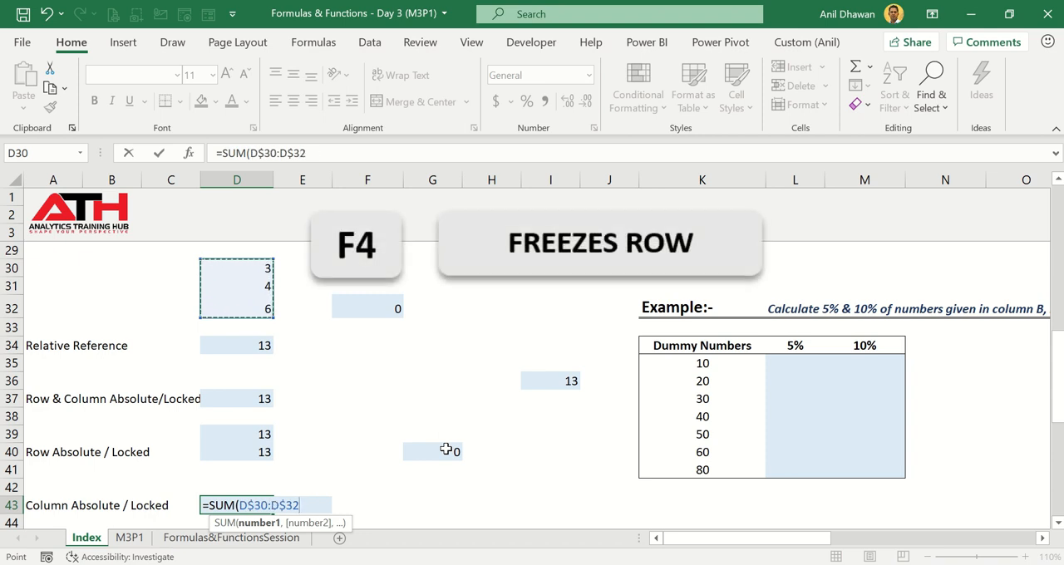
{"action": "key", "text": "F4"}
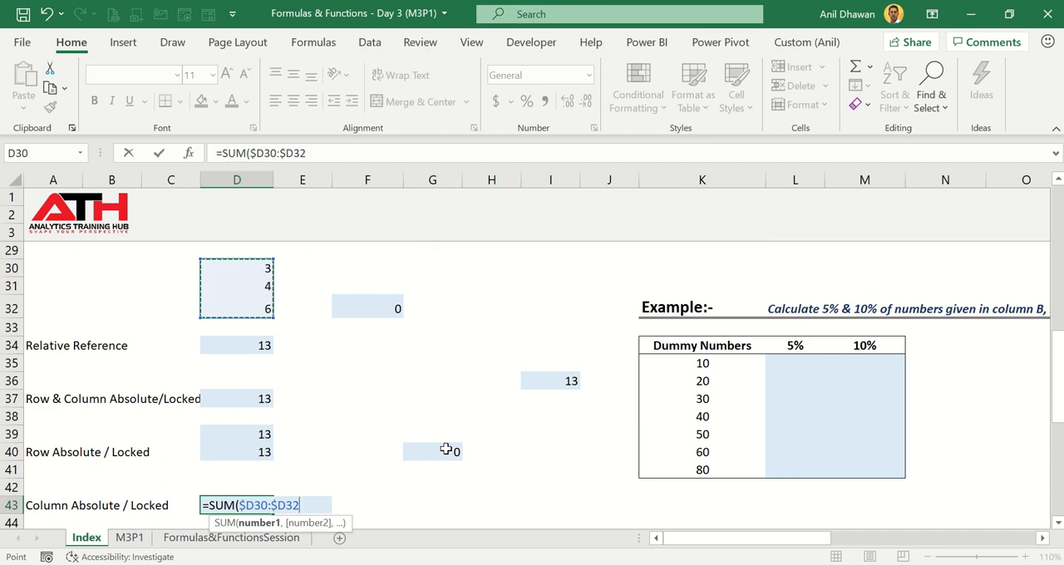
{"action": "key", "text": "Return"}
- Copy the column-locked formula from D43 across to F43 and inspect its references
{"action": "key", "text": "Up"}
{"action": "key", "text": "ctrl+c"}
{"action": "key", "text": "Right"}
{"action": "key", "text": "Right"}
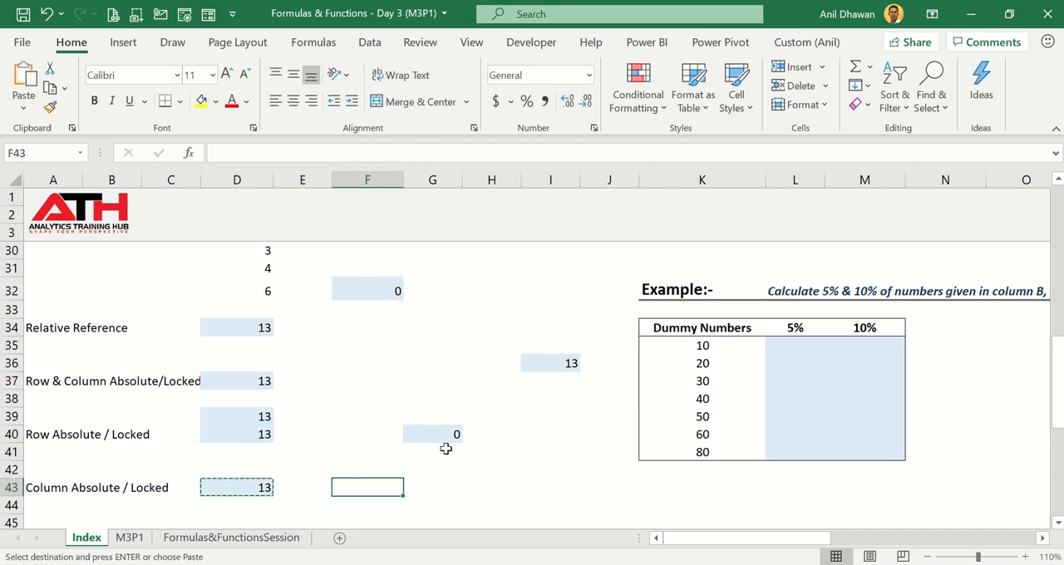
{"action": "key", "text": "ctrl+v"}
{"action": "key", "text": "F2"}
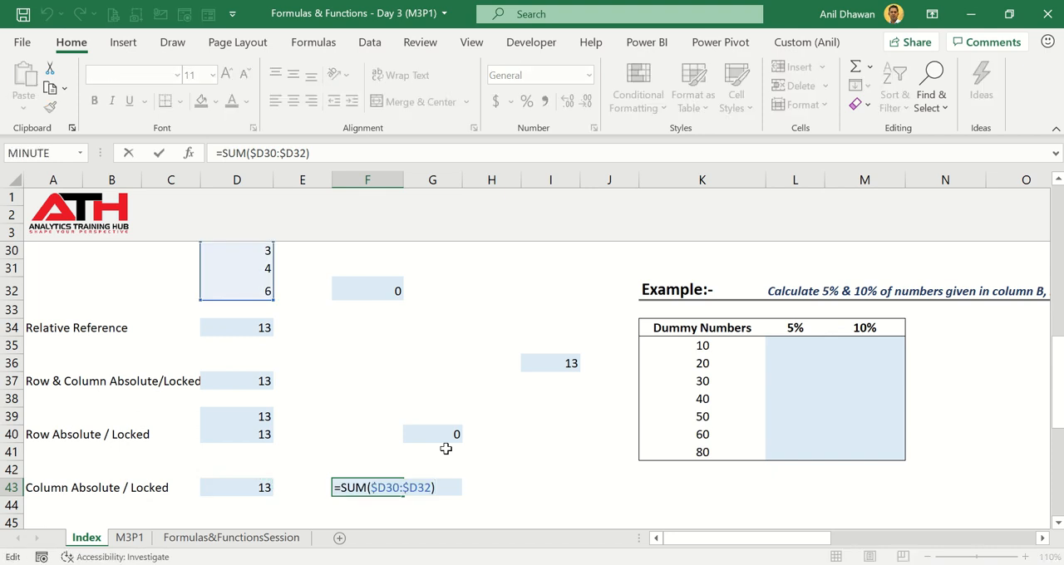
{"action": "key", "text": "Escape"}
- Paste the copied column-locked formula into F45 and inspect the range it references
{"action": "key", "text": "Down"}
{"action": "key", "text": "Down"}
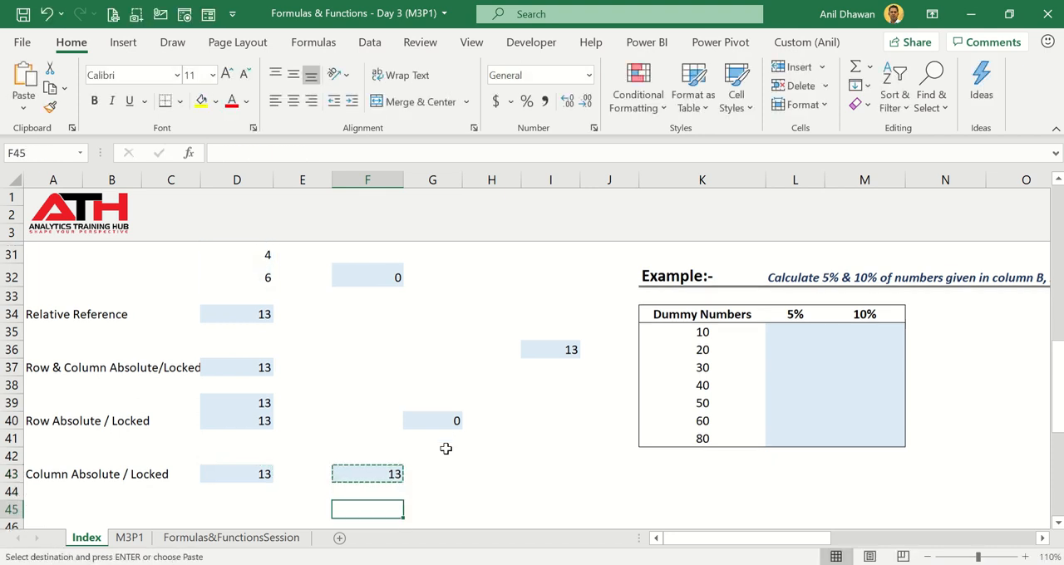
{"action": "key", "text": "ctrl+v"}
{"action": "key", "text": "F2"}
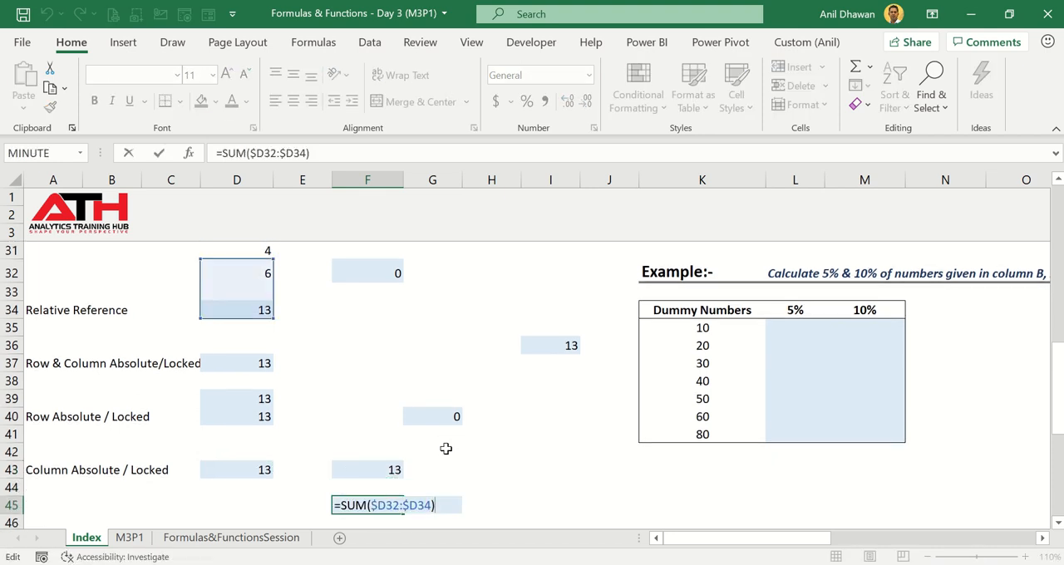